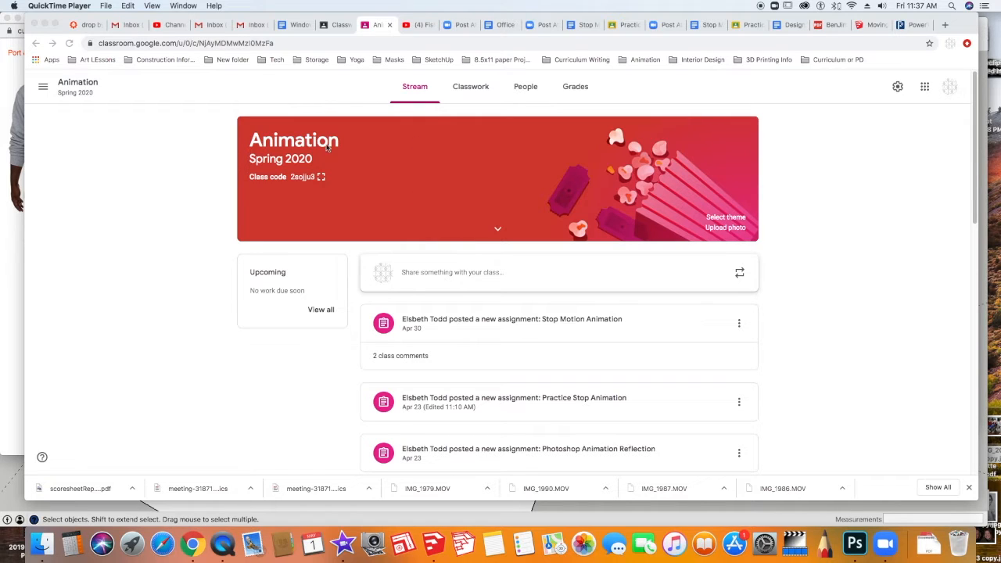
- Expand the Practice Stop Animation assignment in the Animation class's classwork and review its instructions, examples and attachments
click(467, 92)
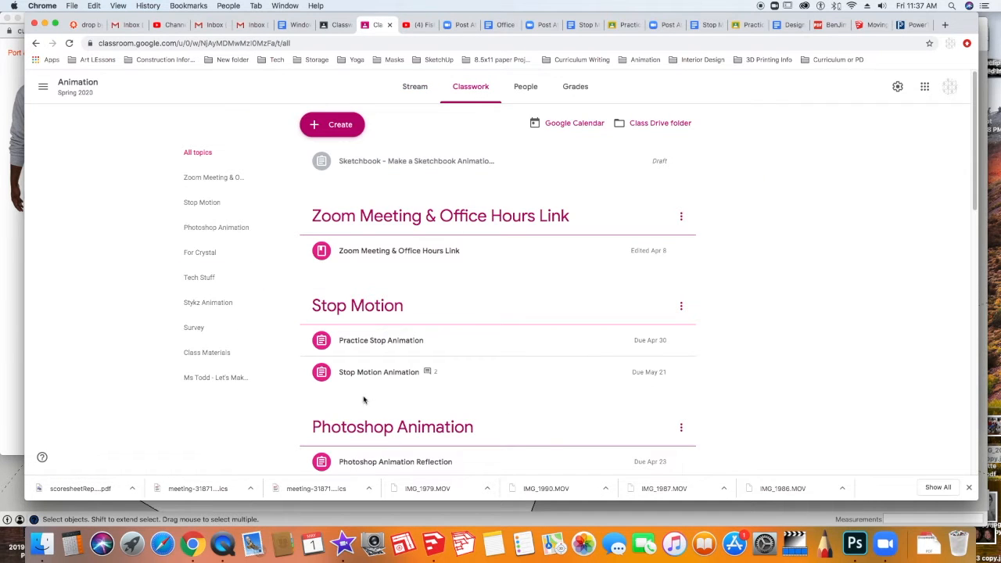
click(359, 342)
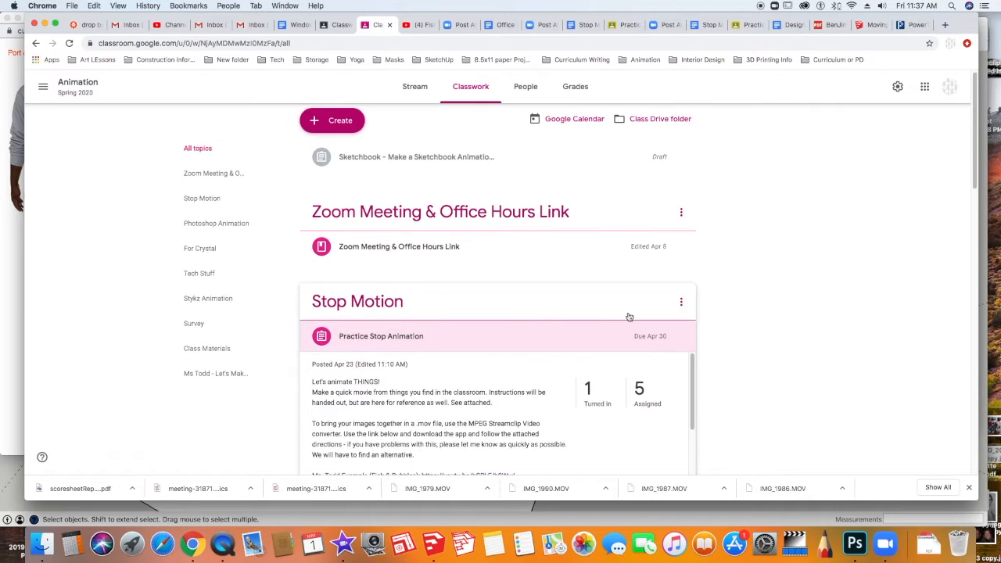
scroll(548, 344, down, 3)
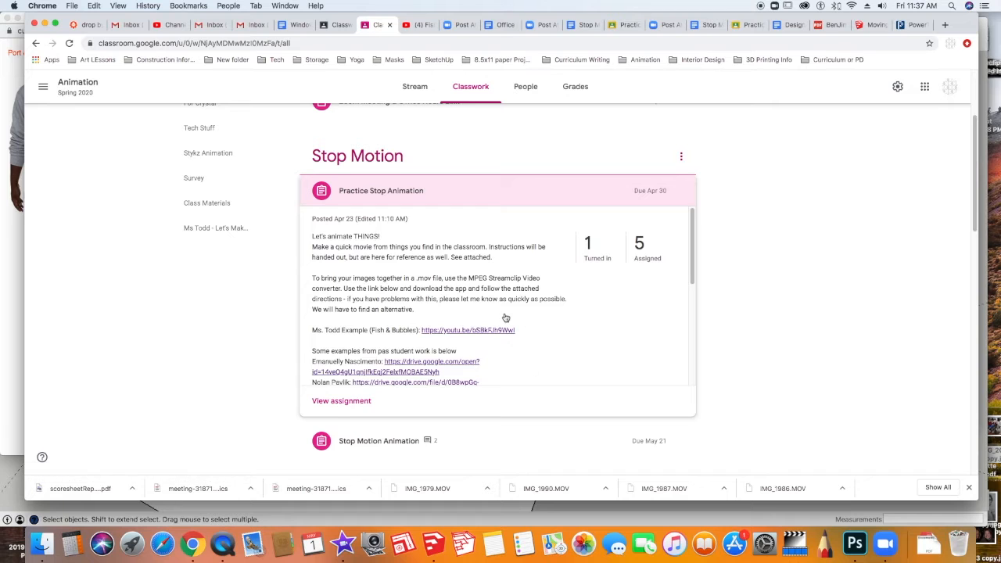
scroll(506, 319, down, 5)
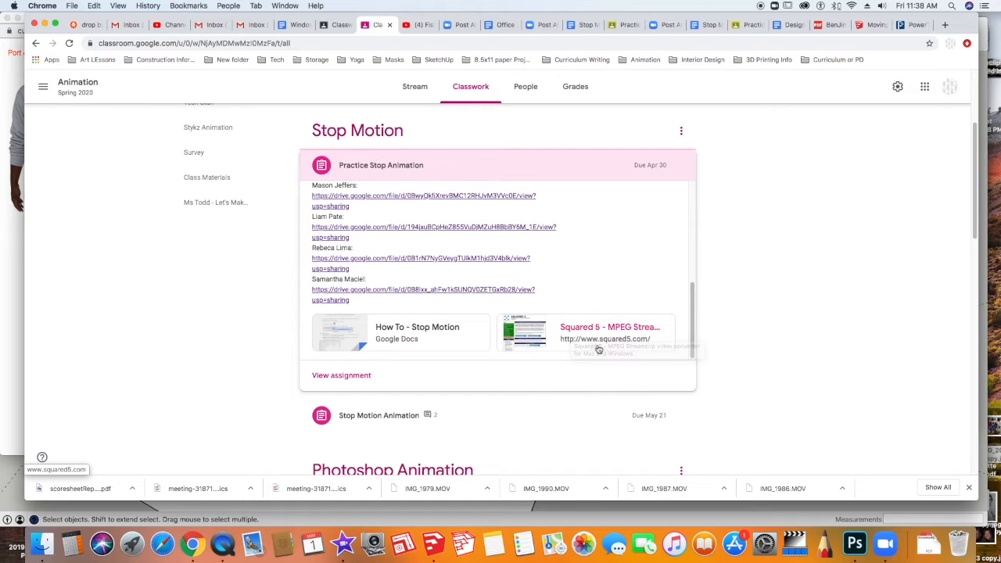
- Switch to MPEG Streamclip
click(800, 552)
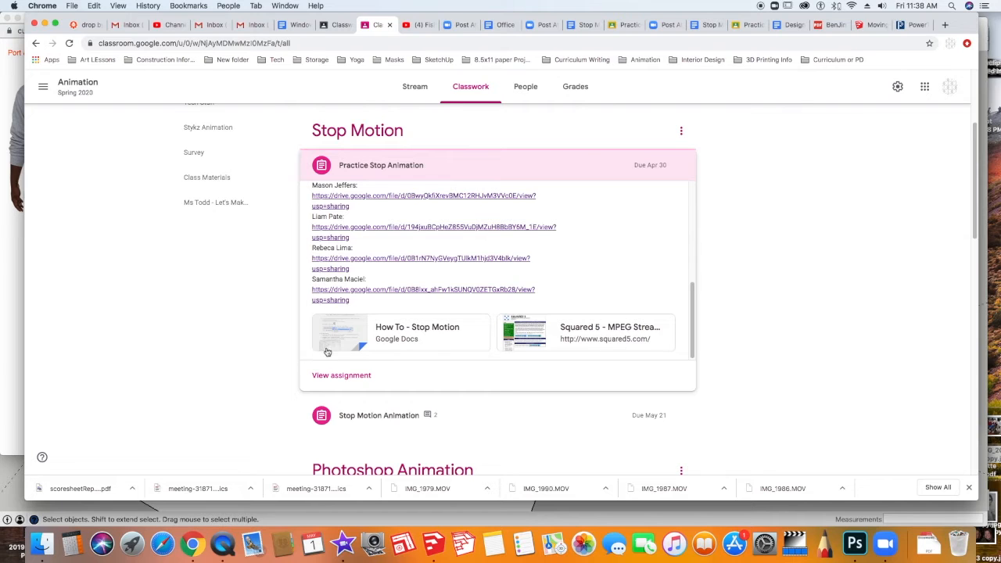
click(794, 545)
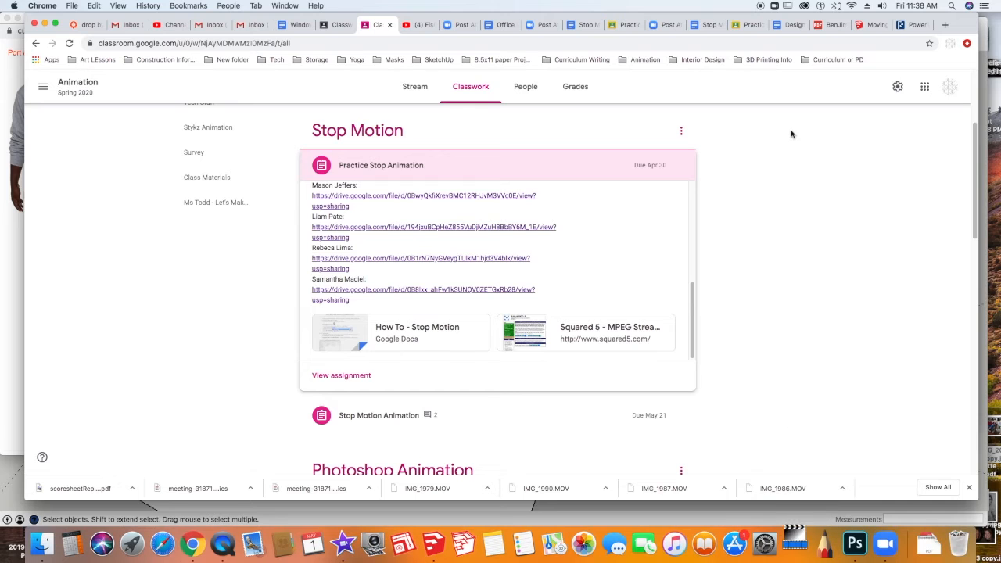
click(601, 208)
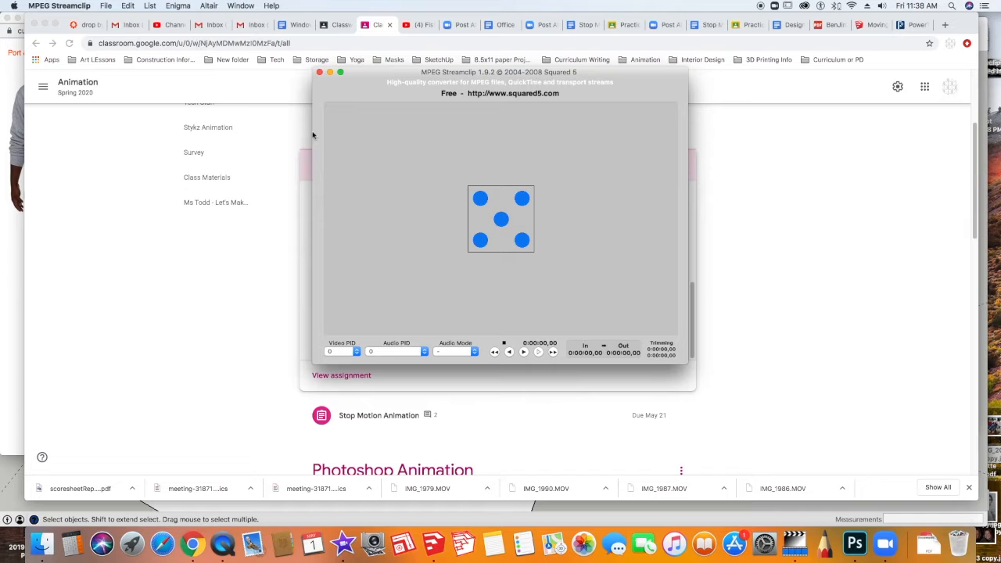
- Load the images from IMG_1102 copy 2.jpg through IMG_1162.jpg in the Fish_Dot Background folder as one sequence and play it
click(106, 7)
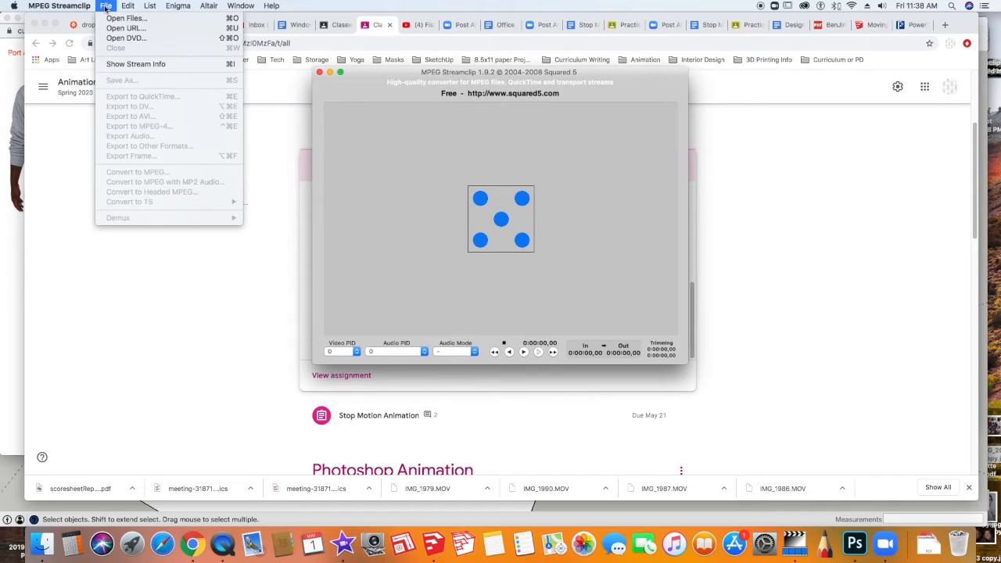
click(119, 19)
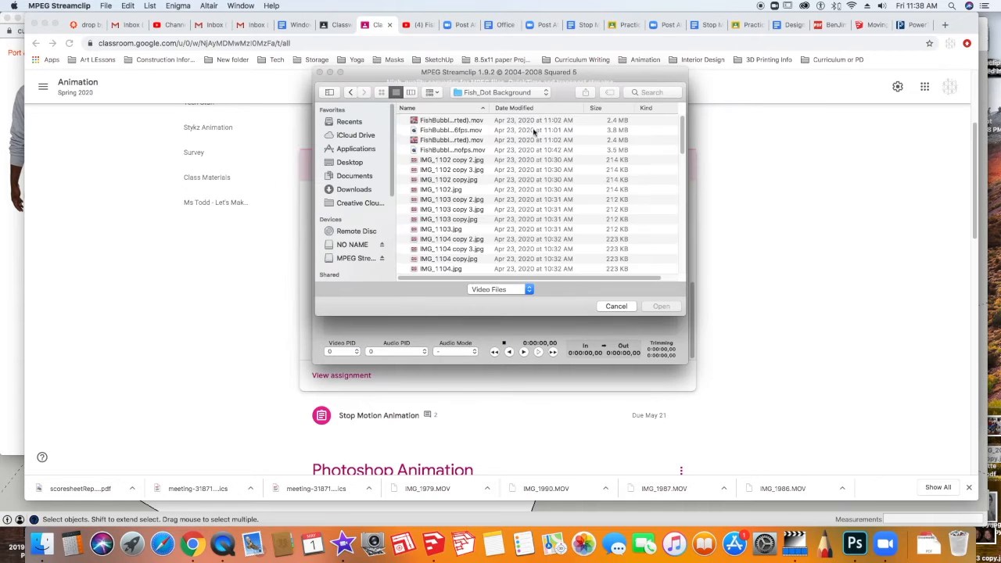
drag(559, 94, 263, 92)
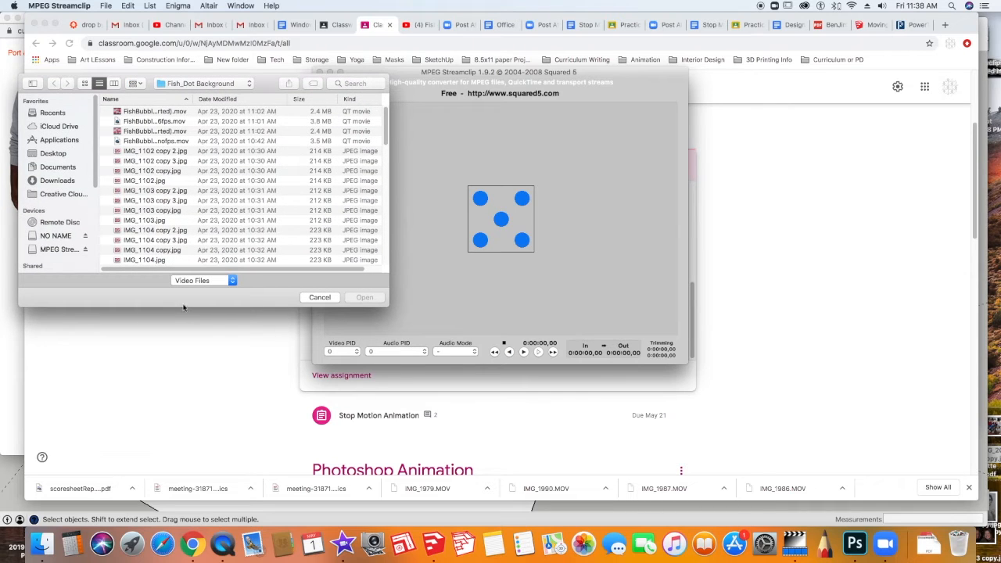
click(155, 154)
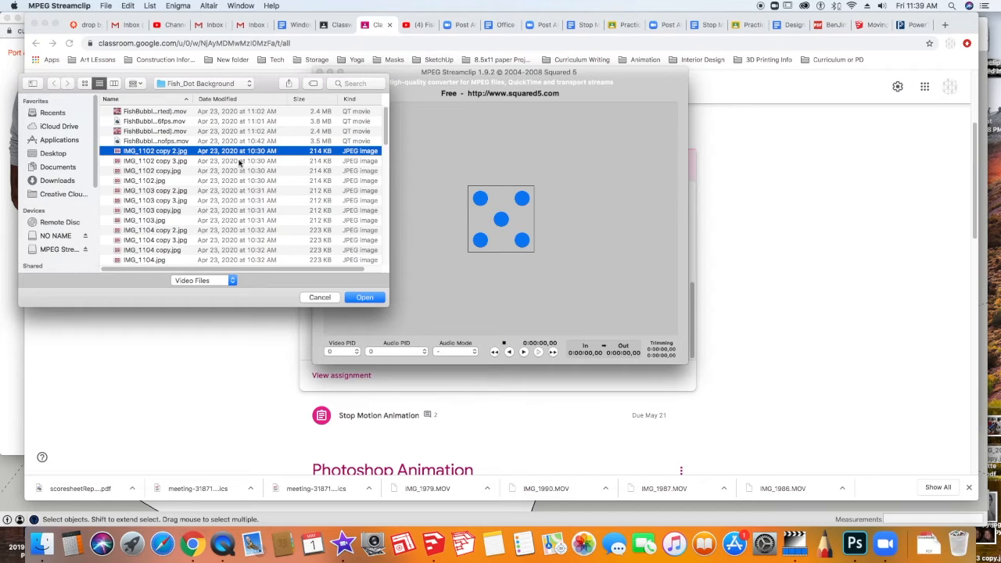
drag(387, 137, 388, 205)
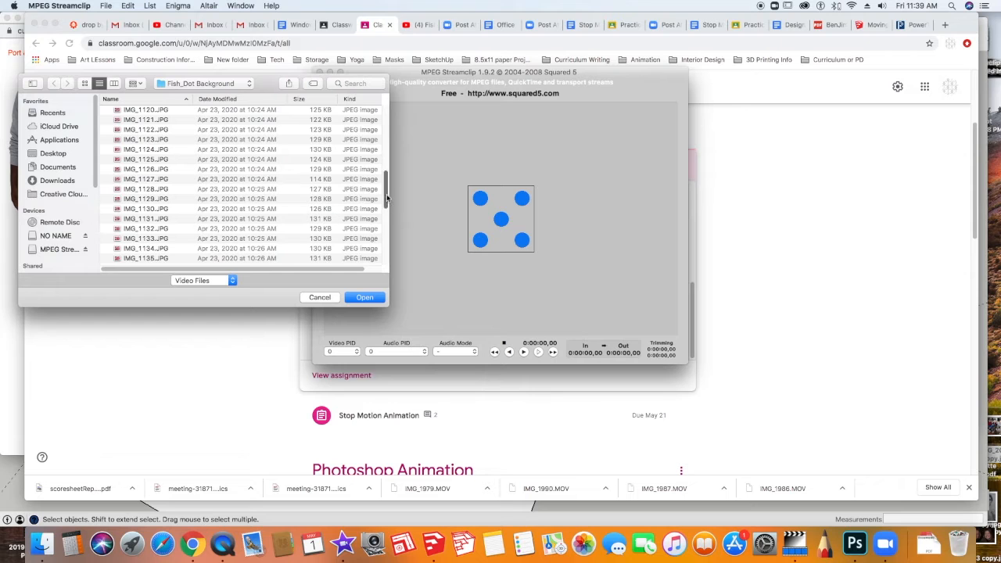
drag(388, 199, 353, 263)
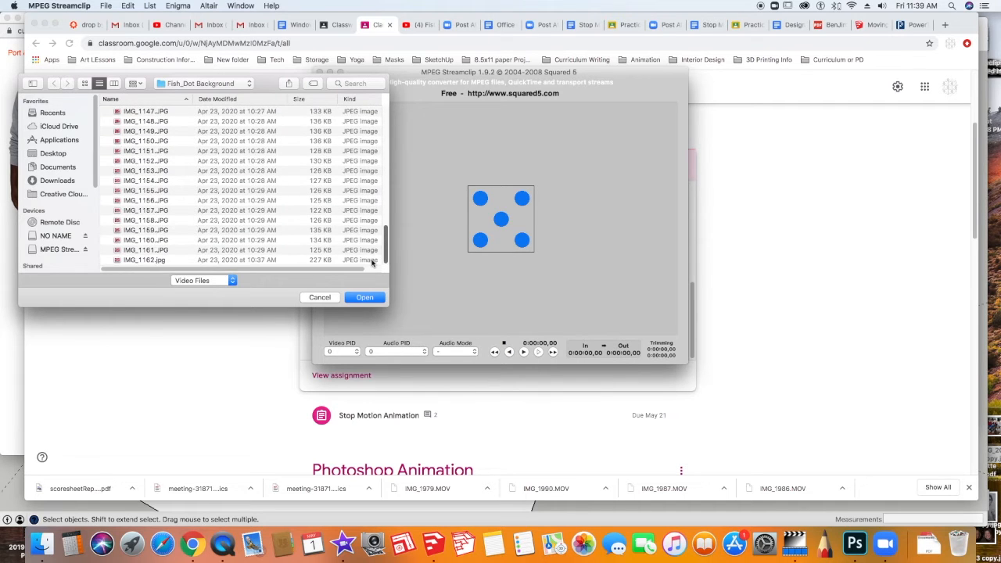
shift+click(148, 261)
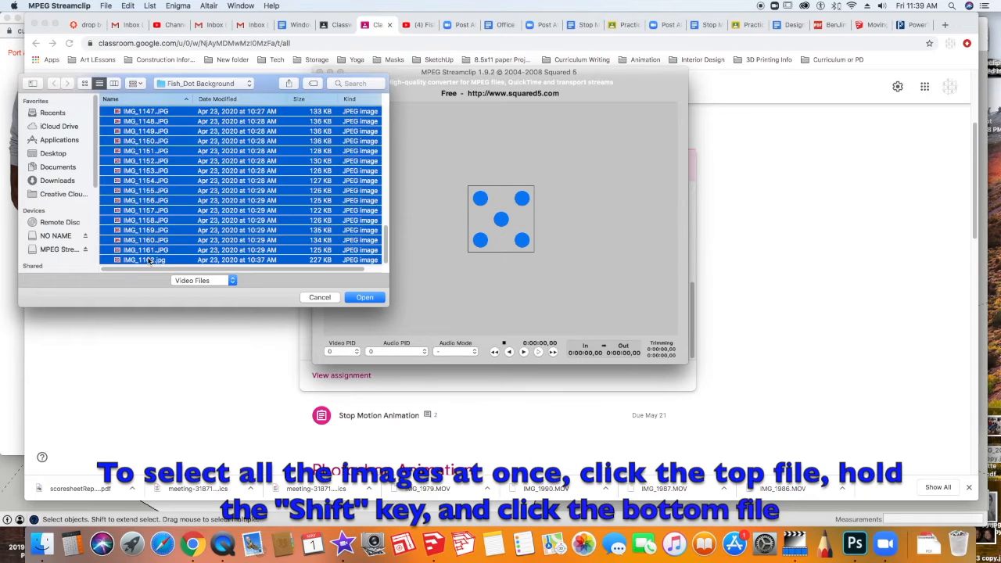
mouse_move(387, 254)
mouse_down()
mouse_move(395, 123)
mouse_move(381, 256)
mouse_up()
click(364, 298)
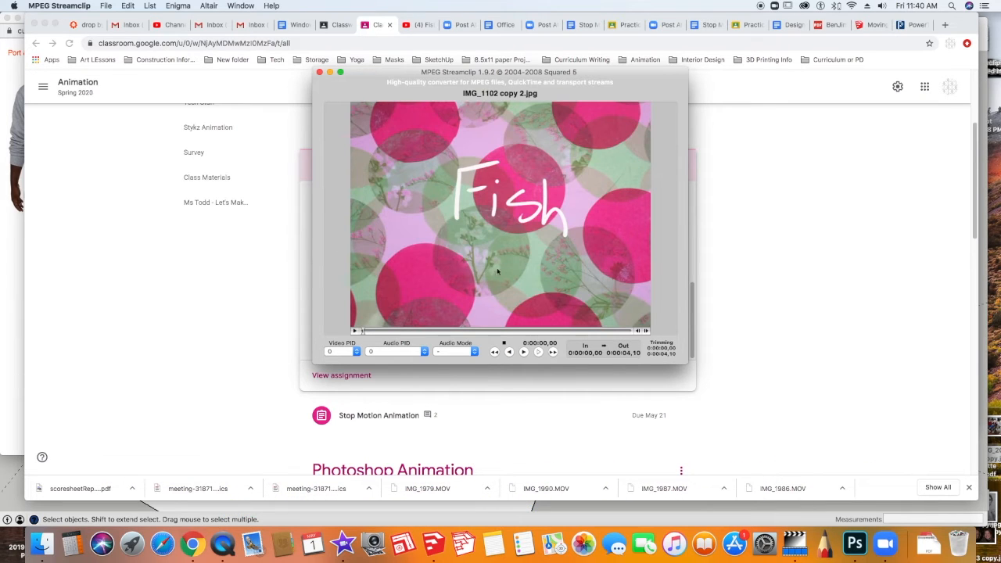
click(355, 332)
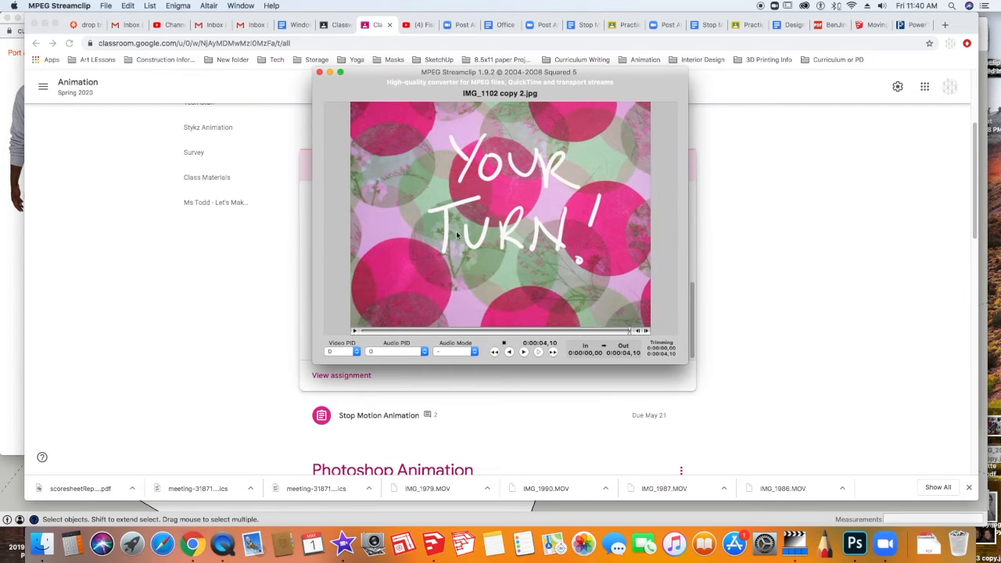
- Export the image sequence as a QuickTime movie, keeping the 640 × 480 (unscaled) frame size
click(106, 6)
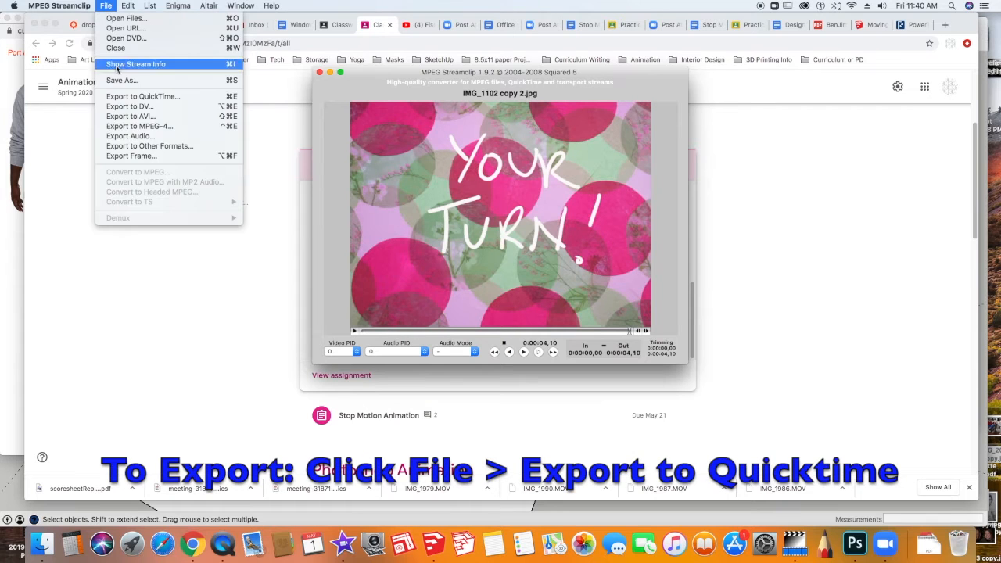
click(164, 97)
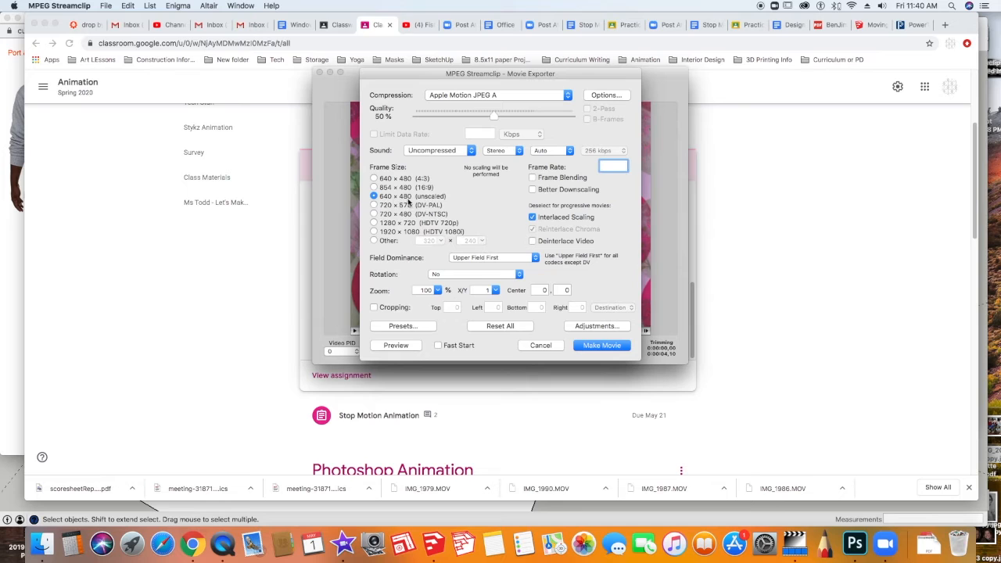
click(610, 347)
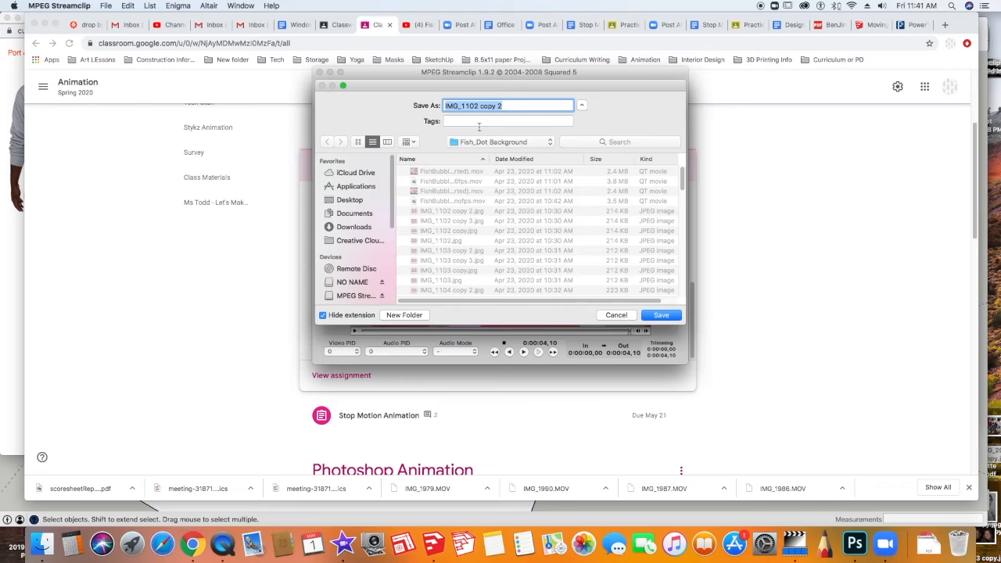
- Show the file extension and save the movie as FishandBubbles_withlongertitles.mov in the Fish_Dot Background folder
click(505, 105)
drag(516, 105, 433, 105)
click(323, 316)
text(Fish)
text(andBubbles_with)
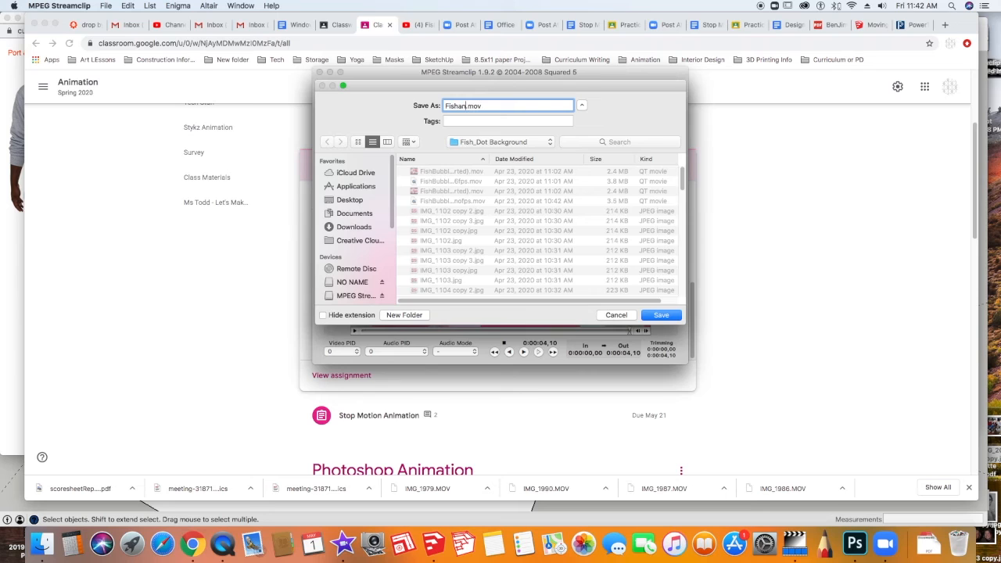
text(longertitles)
click(659, 316)
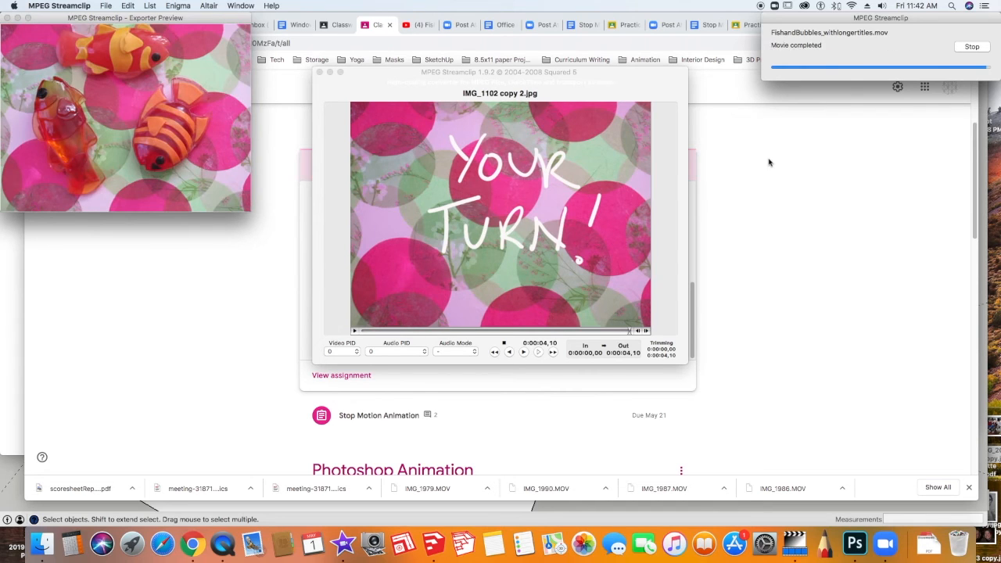
- Switch to Finder, open FishandBubbles_withlongertitles.mov in QuickTime Player and play the converted movie
click(43, 543)
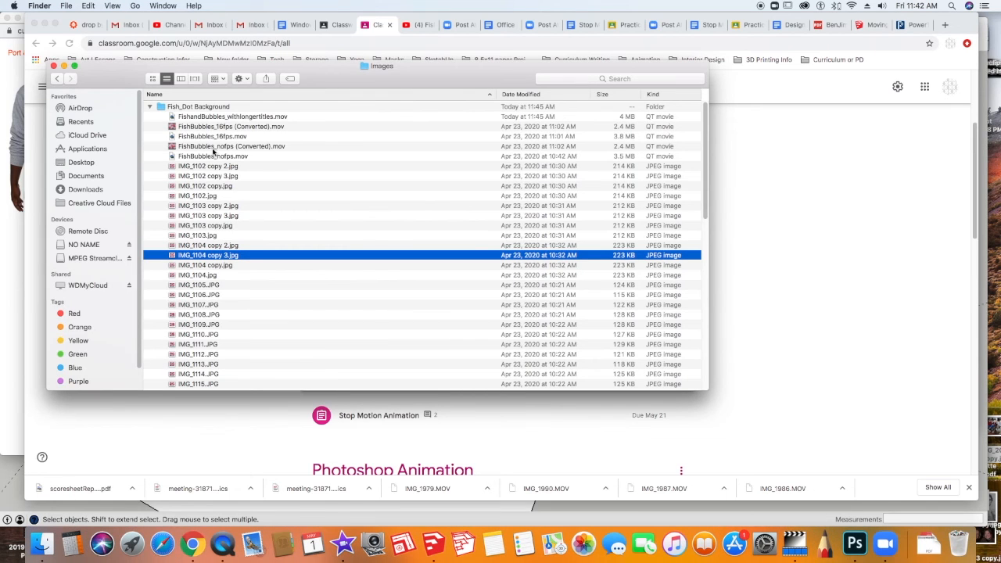
double_click(201, 122)
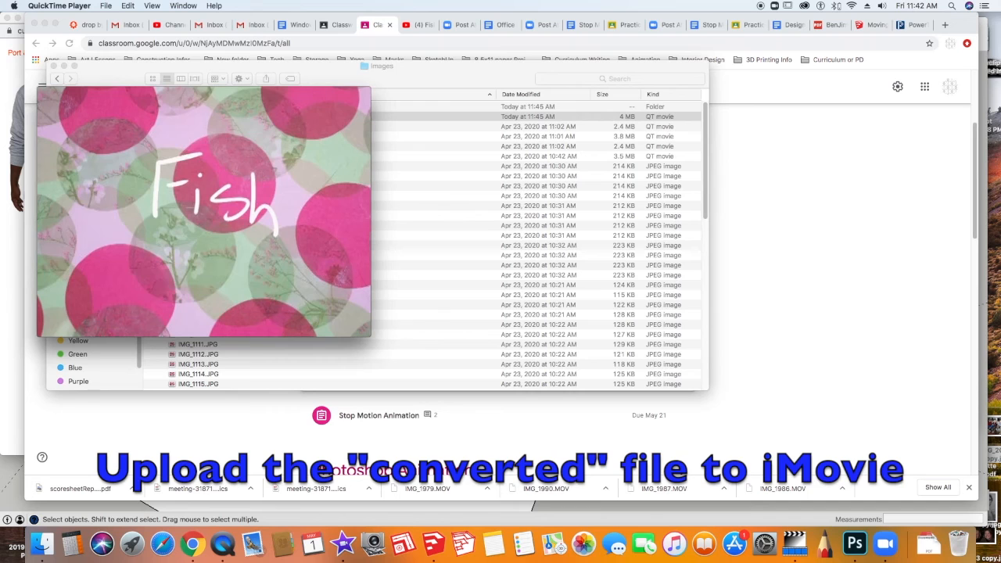
click(208, 184)
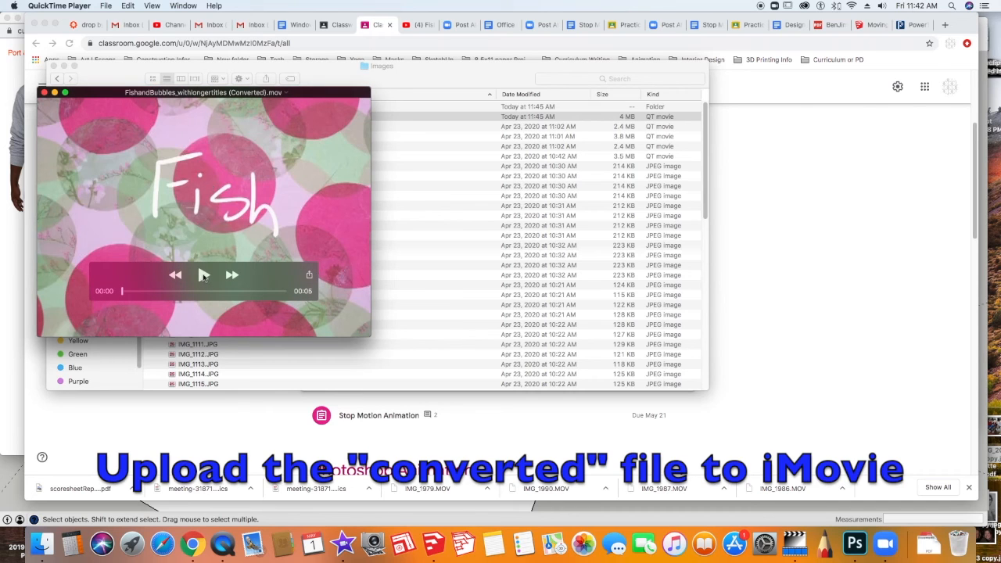
click(202, 275)
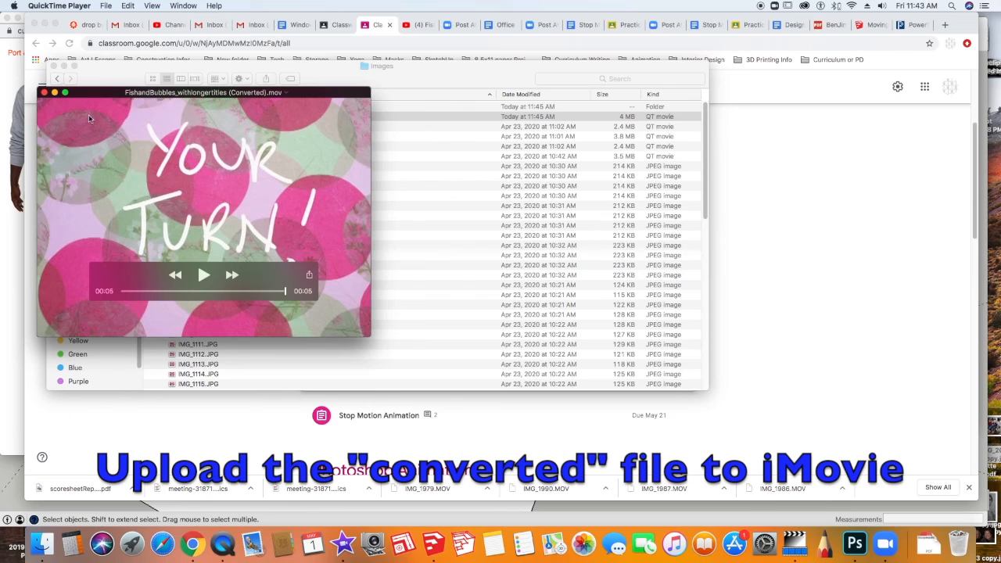
- Close the converted movie and choose the Fish_Dot Background folder as its save location
click(44, 94)
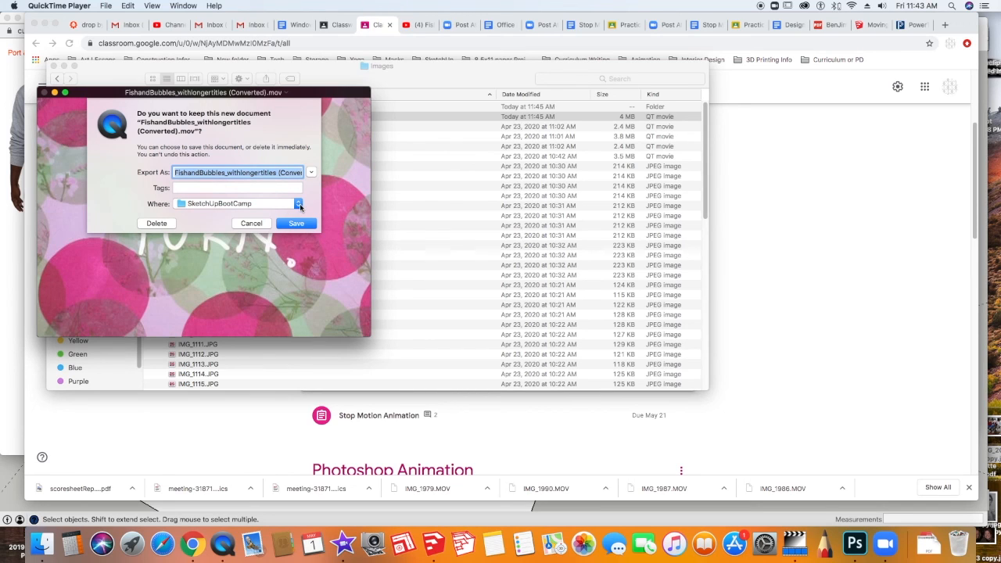
click(311, 172)
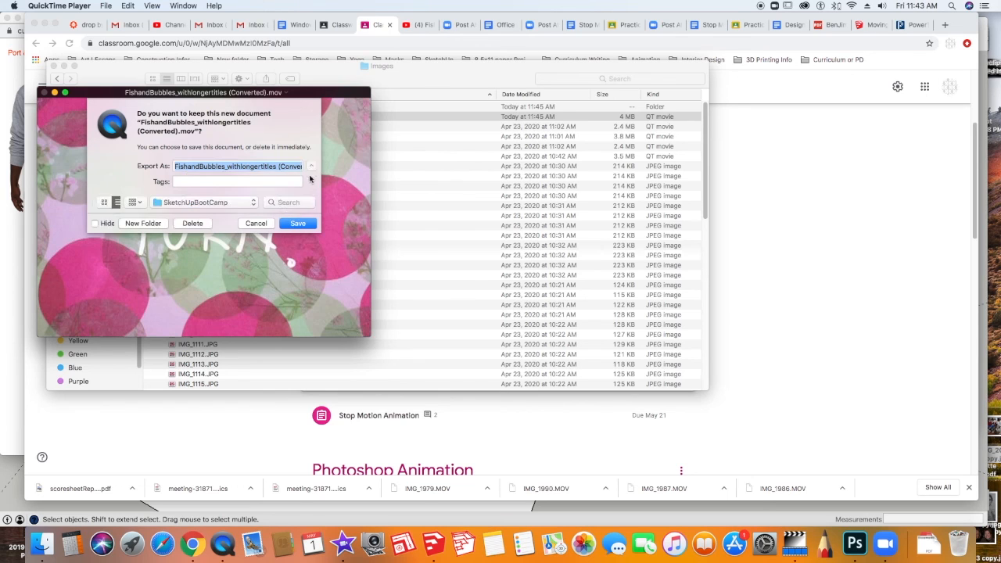
click(251, 212)
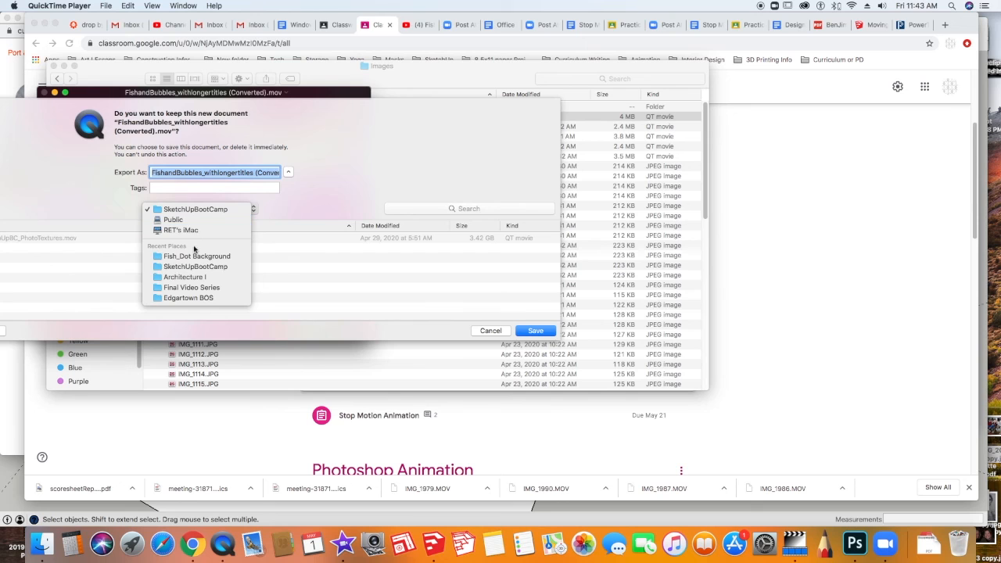
click(207, 259)
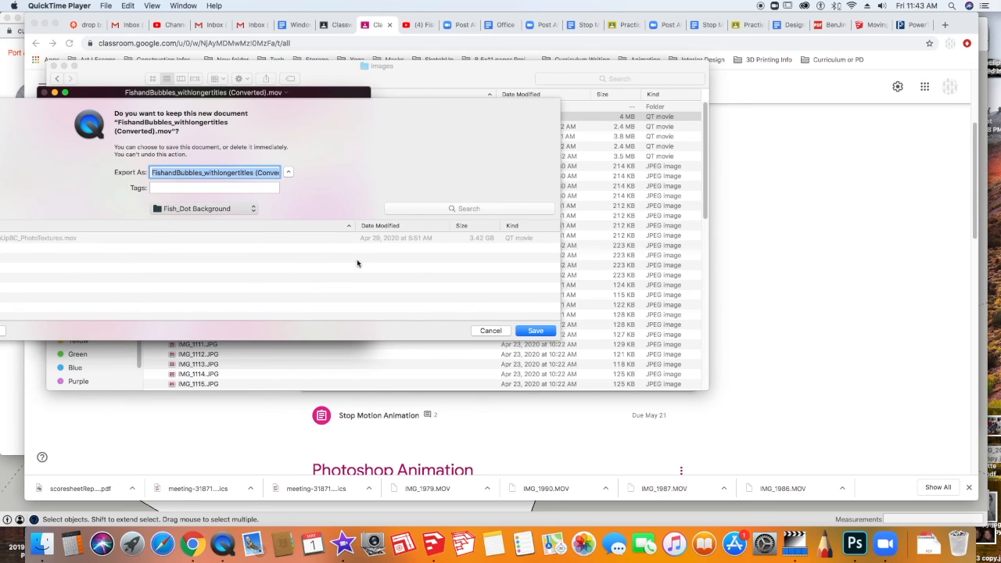